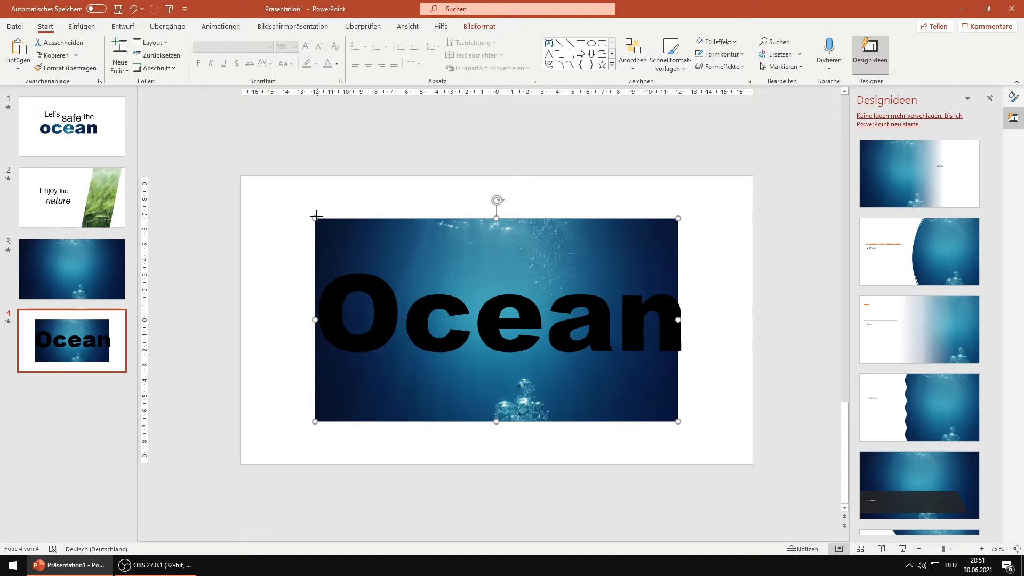
Enlarge the underwater picture on slide 4 and move the "Ocean" text left so the whole word lies inside the picture.
mouse_move(421, 247)
mouse_down()
mouse_move(439, 251)
mouse_move(401, 251)
mouse_up()
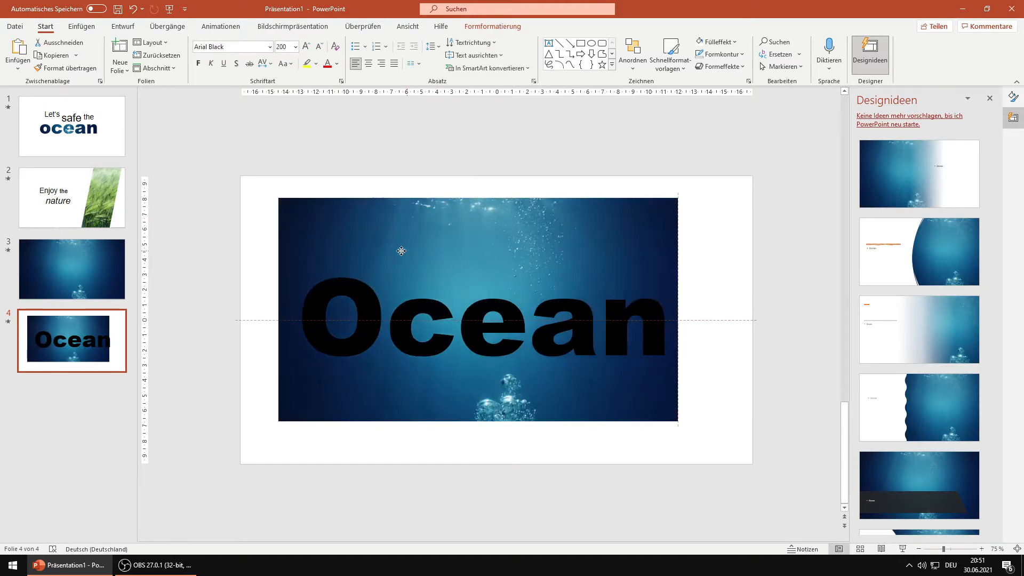
click(473, 176)
click(466, 248)
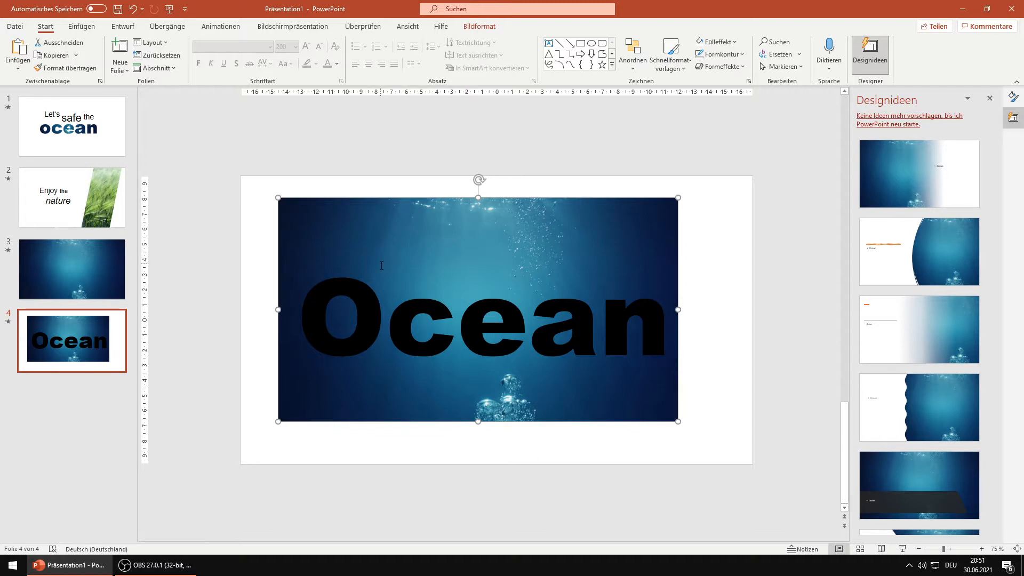
Intersect the underwater picture with the "Ocean" text so the picture fills the letters, and centre the filled word horizontally on the slide.
key(ctrl+a)
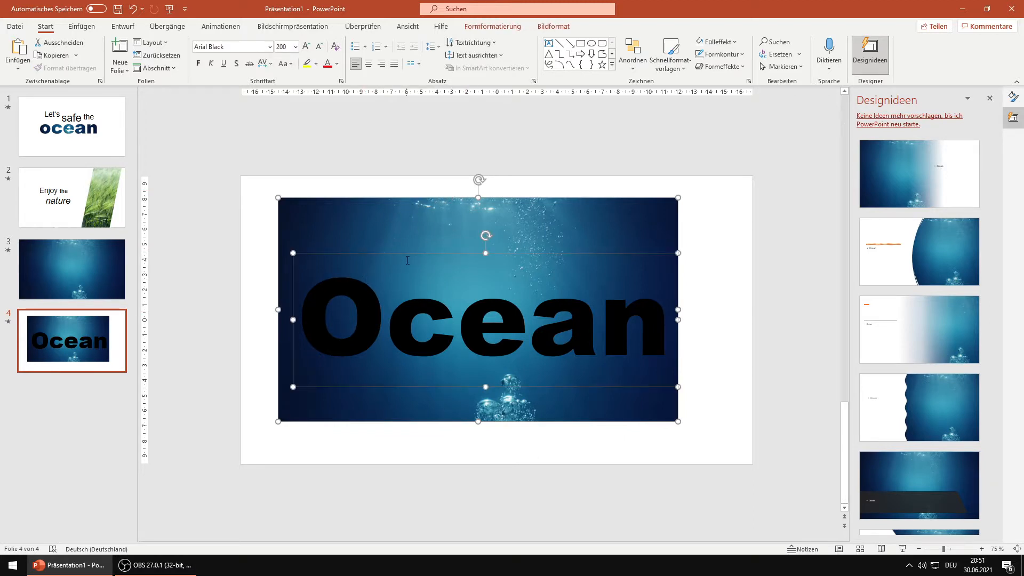
click(502, 31)
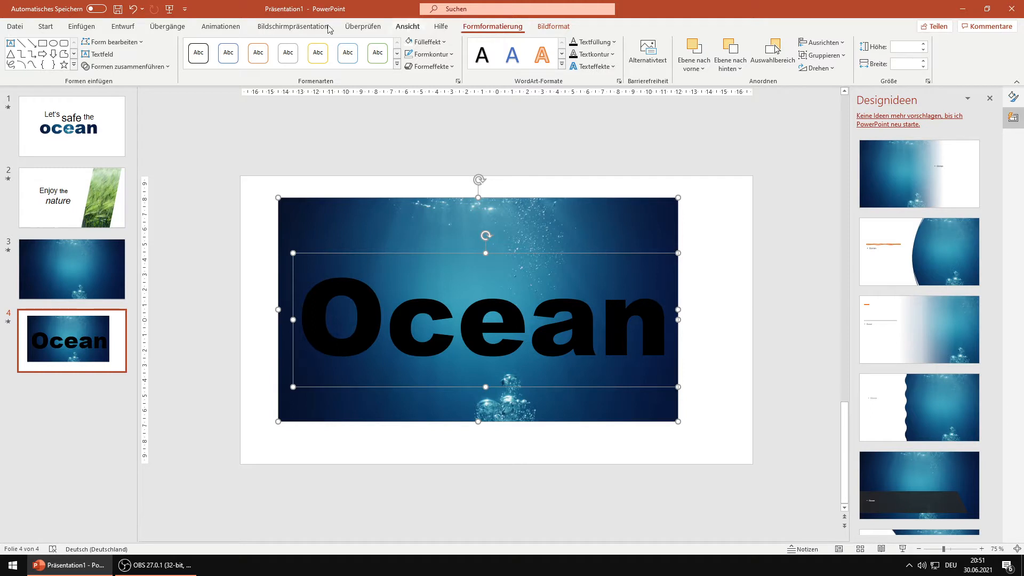
click(129, 67)
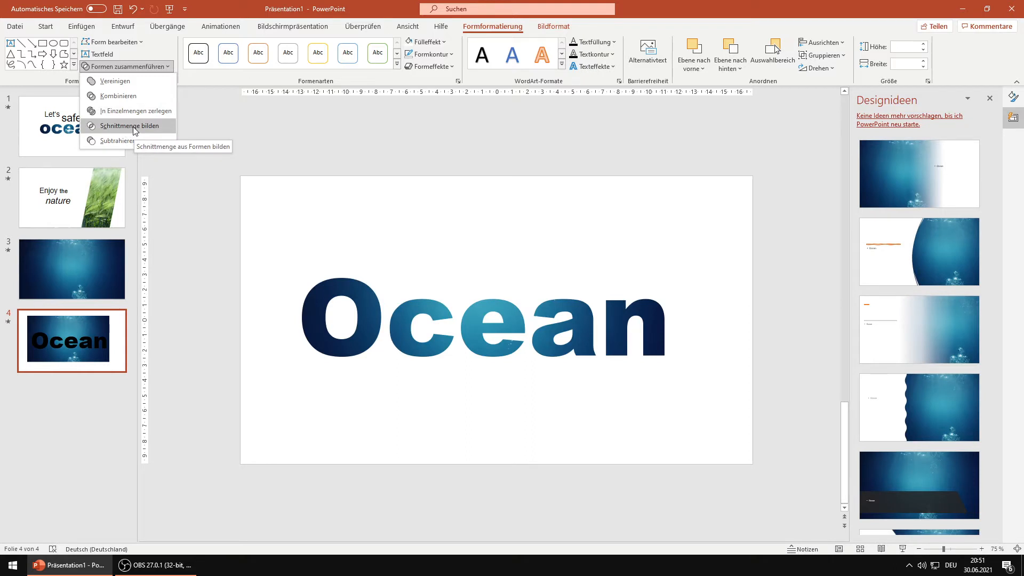
click(130, 126)
drag(386, 312, 395, 306)
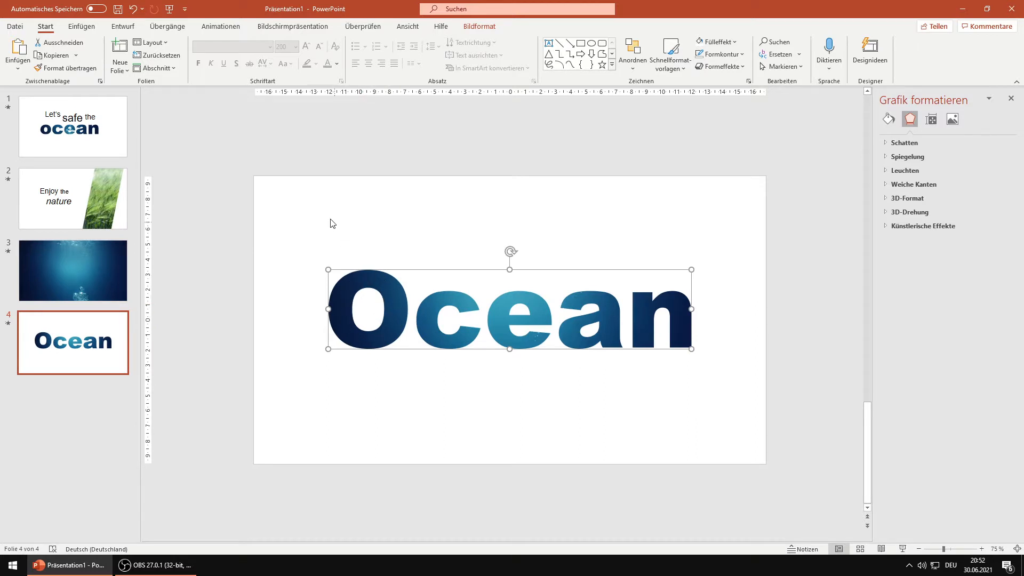
Use Crop to shift the underwater picture upward inside the "Ocean" letters, and move the word higher on the slide.
right_click(395, 295)
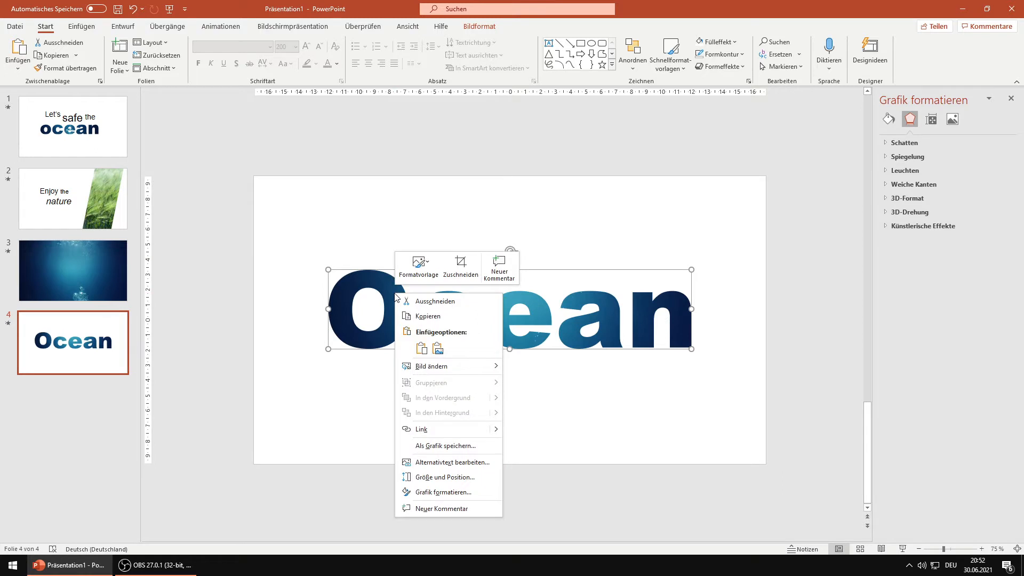
click(461, 267)
drag(394, 301, 395, 246)
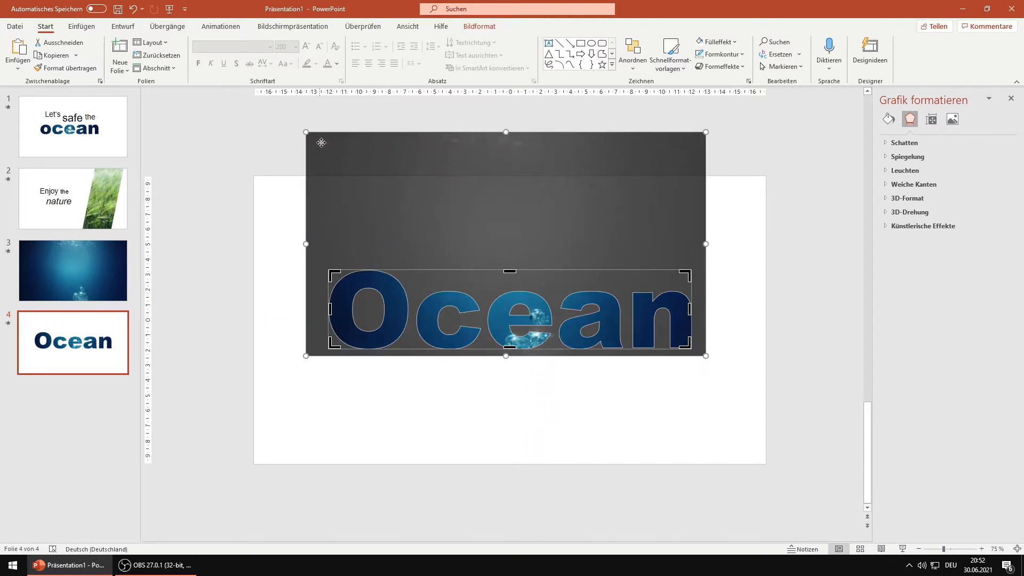
mouse_move(307, 133)
mouse_down()
mouse_move(293, 121)
mouse_move(331, 146)
mouse_move(315, 137)
mouse_up()
drag(452, 304, 396, 260)
click(308, 305)
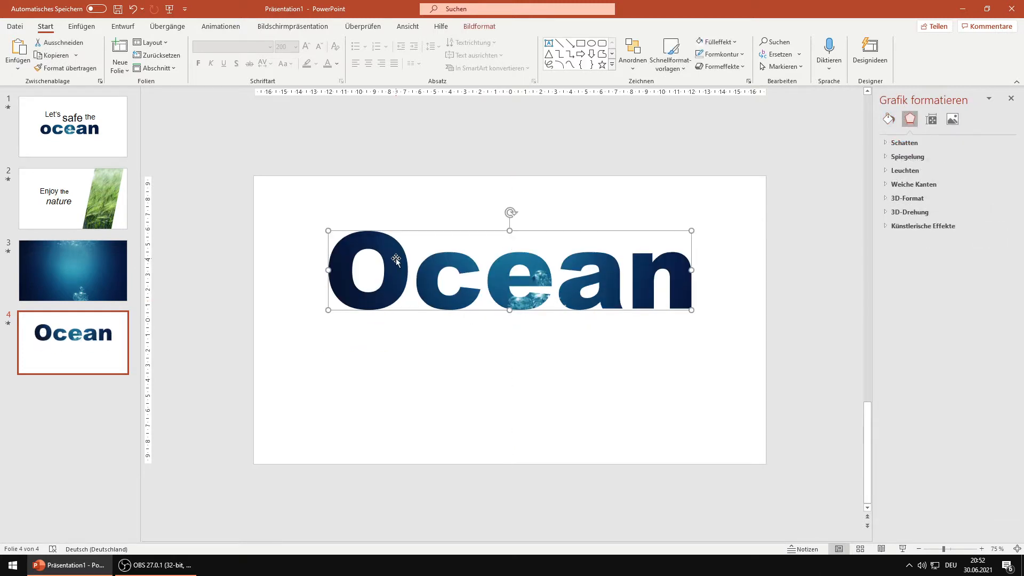
Undo the crop, moves and intersection on slide 4, back to the separate picture and "Ocean" text.
key(ctrl+z)
key(ctrl+z)
key(ctrl+z)
key(ctrl+z)
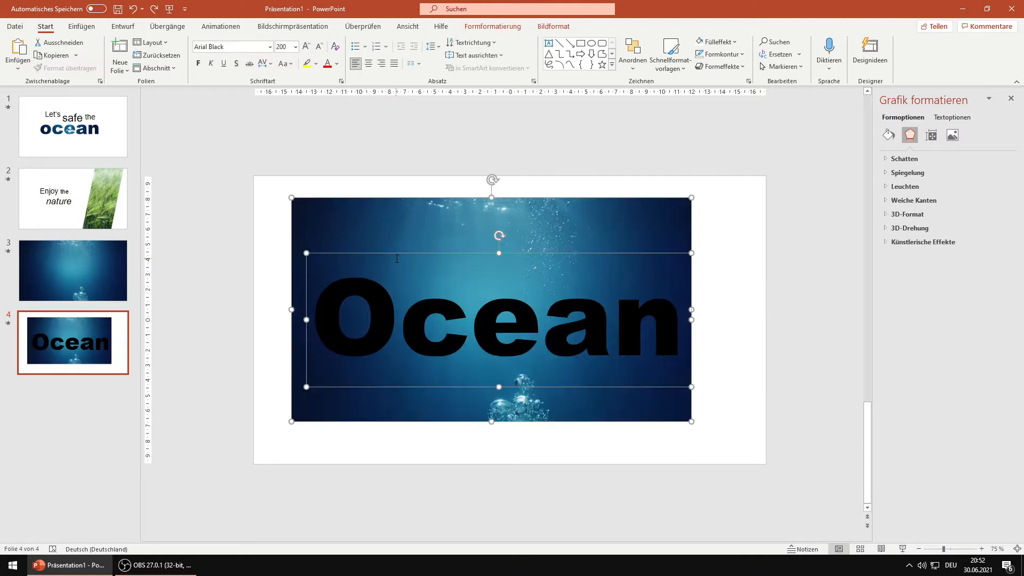
Copy the "Ocean" text box from slide 4 onto slide 3, over the underwater video.
click(745, 255)
click(610, 260)
click(607, 251)
click(594, 315)
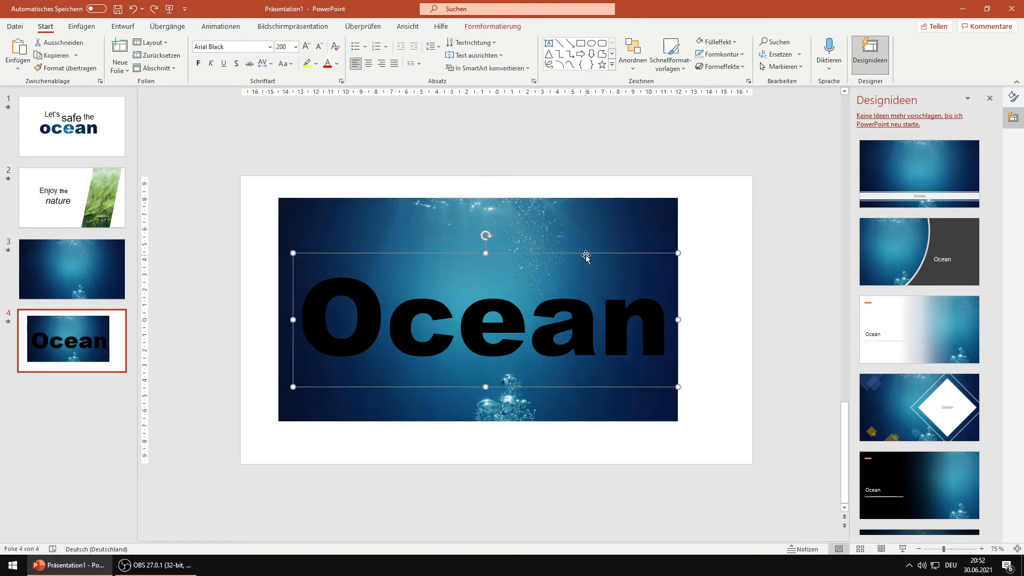
click(73, 266)
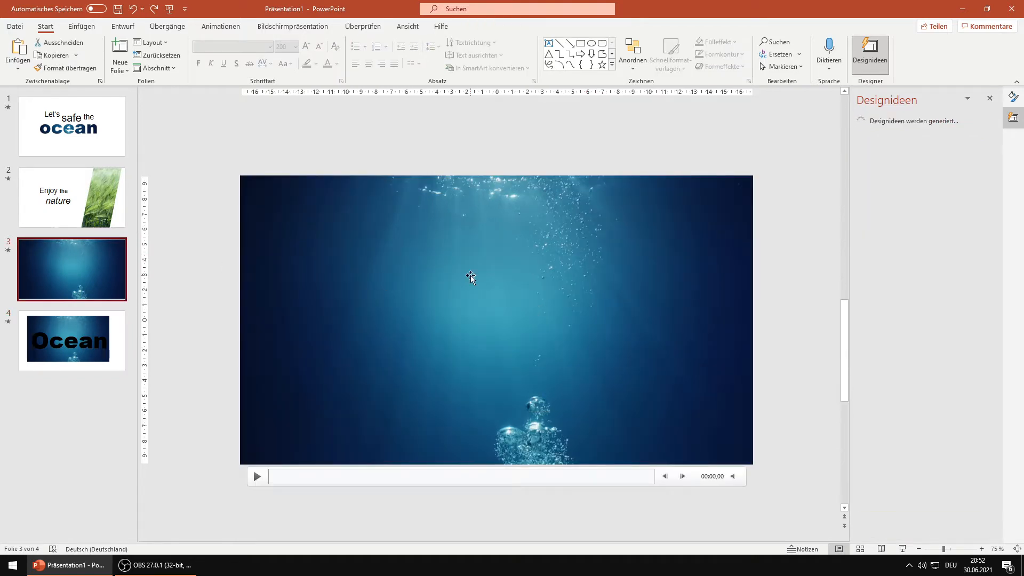
click(257, 476)
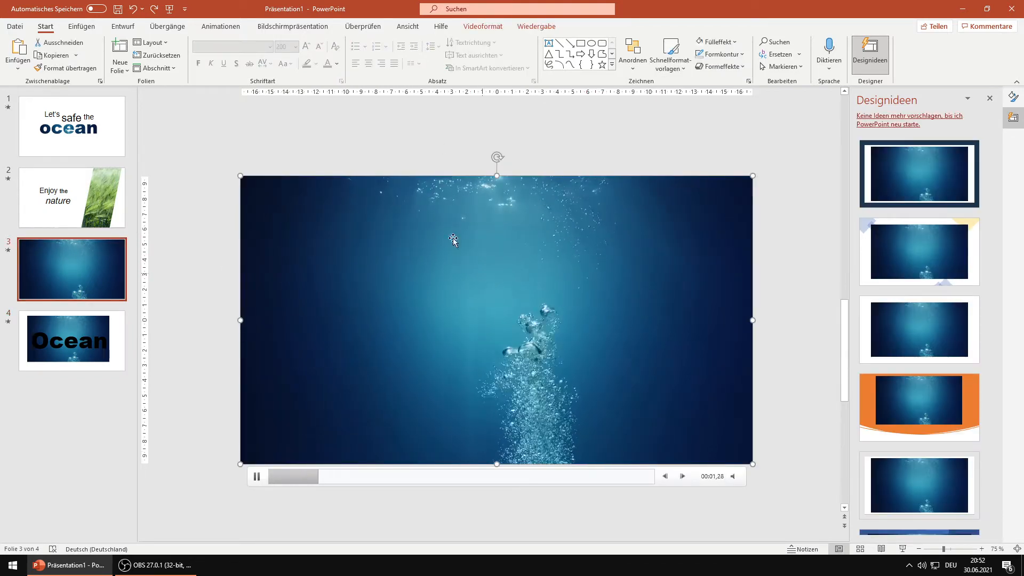
click(443, 139)
key(ctrl+v)
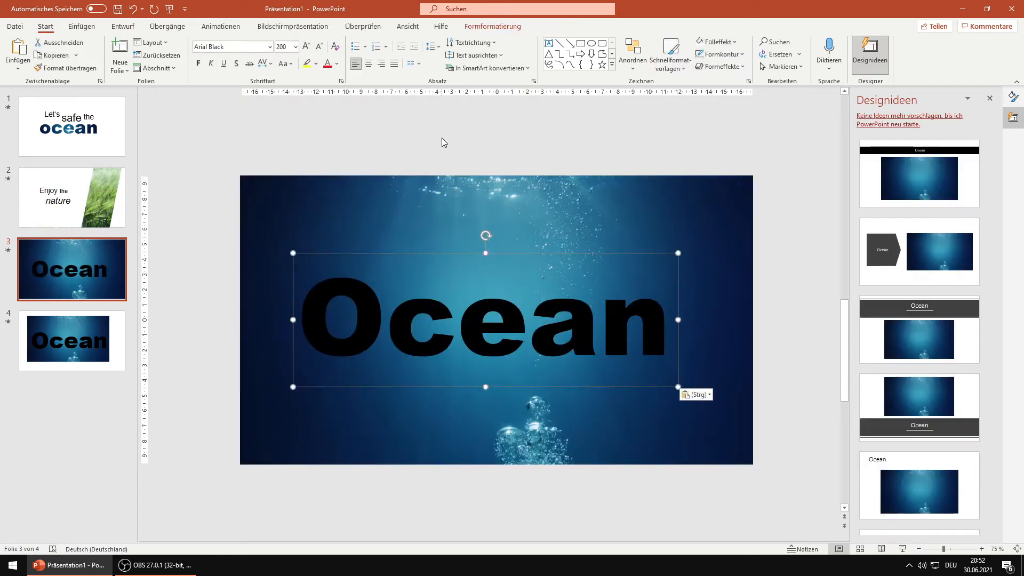
Select the video and the "Ocean" text together on slide 3 to check which formatting commands are available, and clear the selection.
click(445, 219)
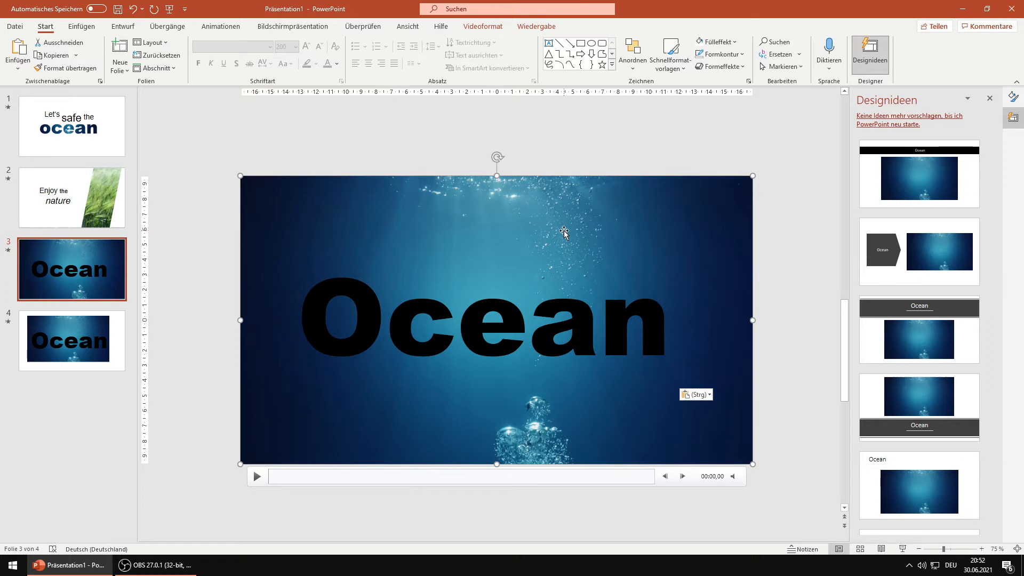
key(ctrl+a)
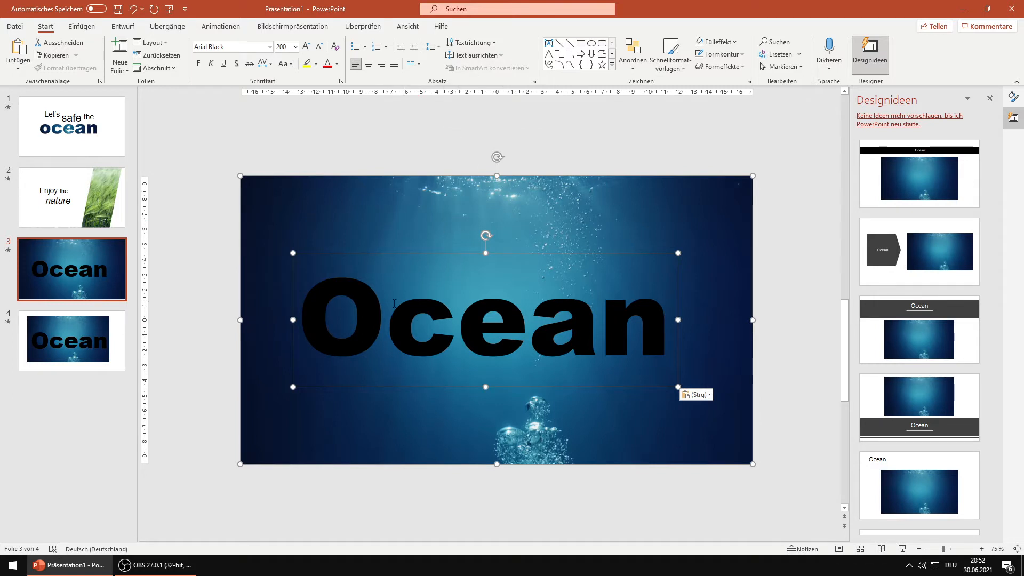
click(408, 159)
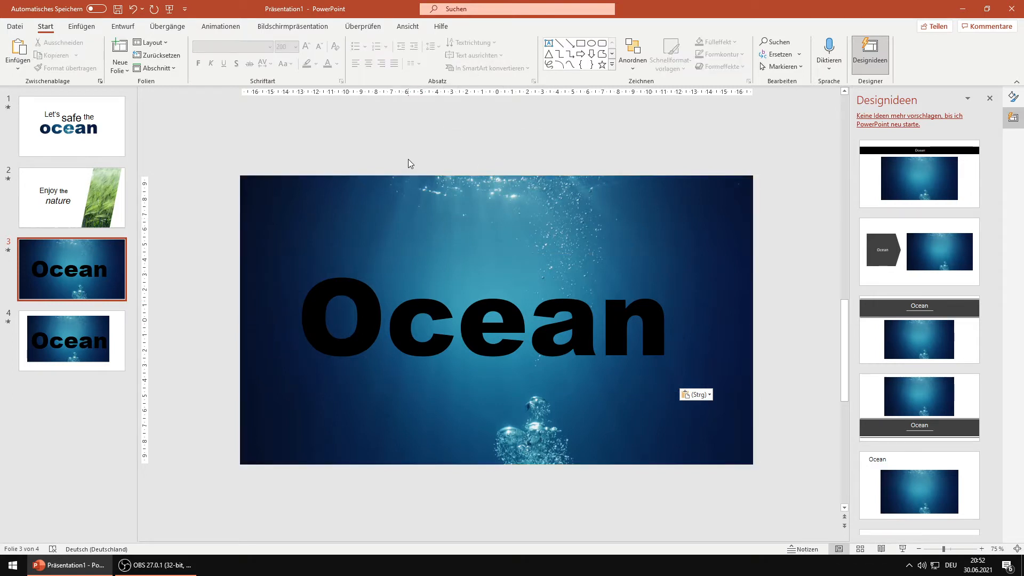
Draw a rectangle covering all of slide 3, 19.05 cm high and 33.87 cm wide, and send it behind the video and text.
click(582, 46)
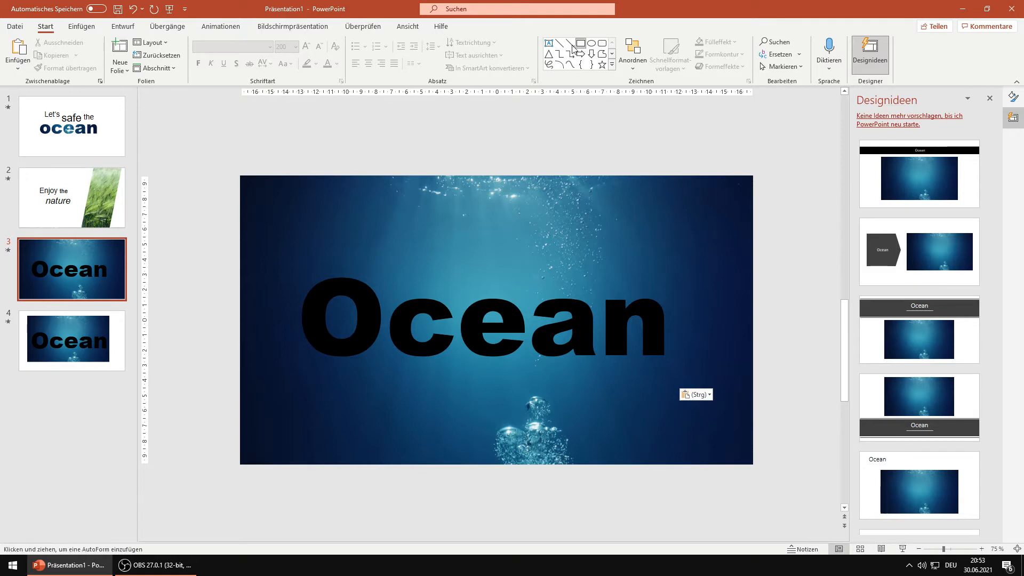
mouse_move(240, 176)
mouse_down()
mouse_move(584, 420)
mouse_move(757, 472)
mouse_move(752, 464)
mouse_up()
drag(254, 176, 254, 176)
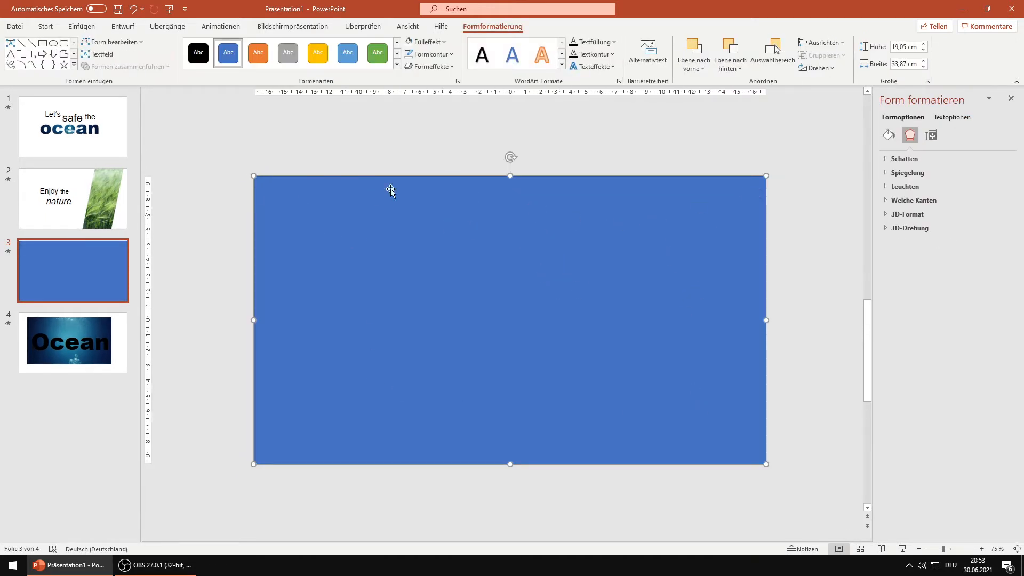
right_click(515, 242)
key(Escape)
key(ctrl+z)
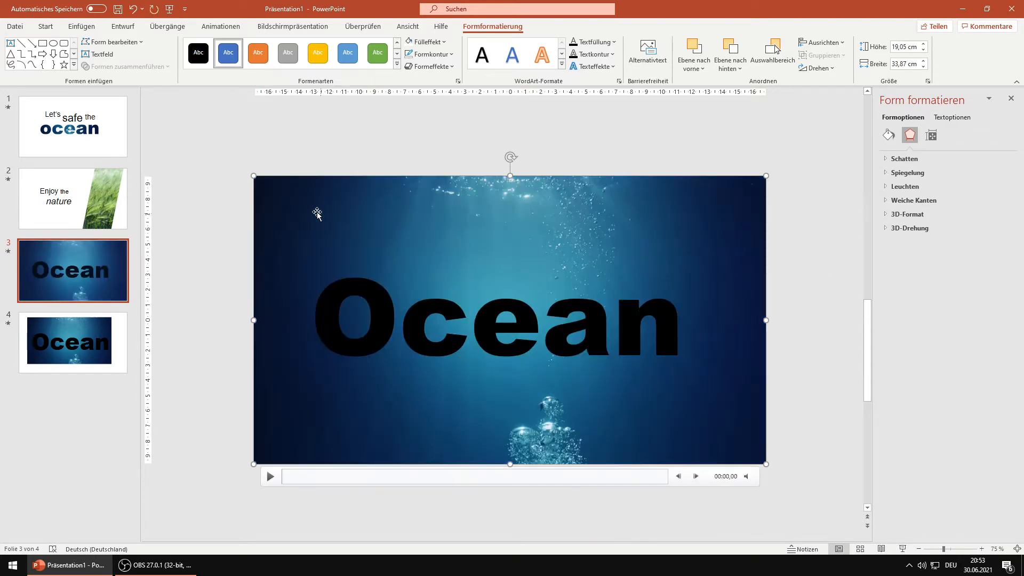
Move the video almost entirely off the slide's right side, and shift the "Ocean" text slightly to the right over the rectangle.
drag(286, 210, 766, 206)
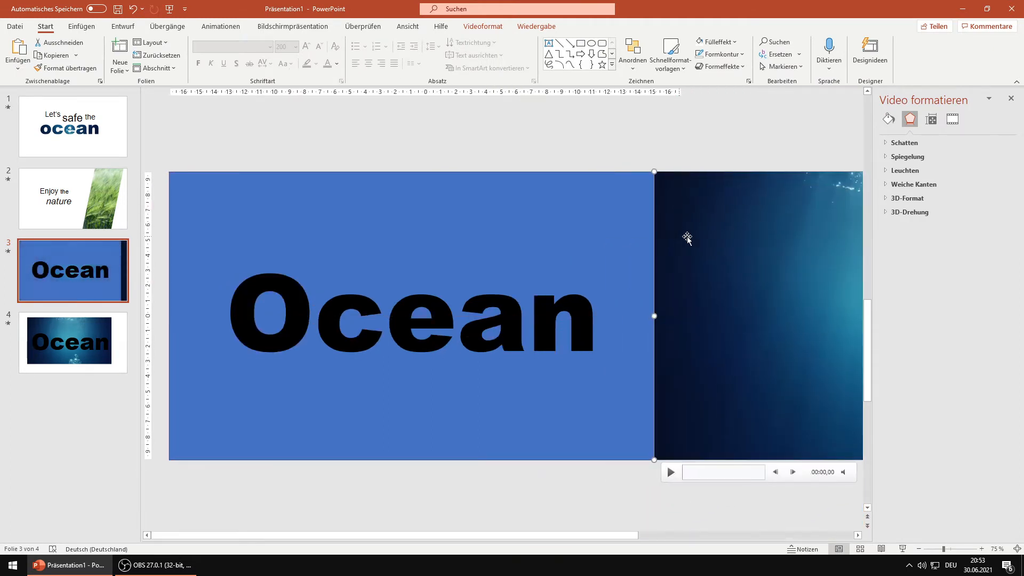
click(386, 250)
drag(387, 248, 410, 247)
Subtract the "Ocean" text from the blue rectangle to leave a letter-shaped cut-out.
click(354, 210)
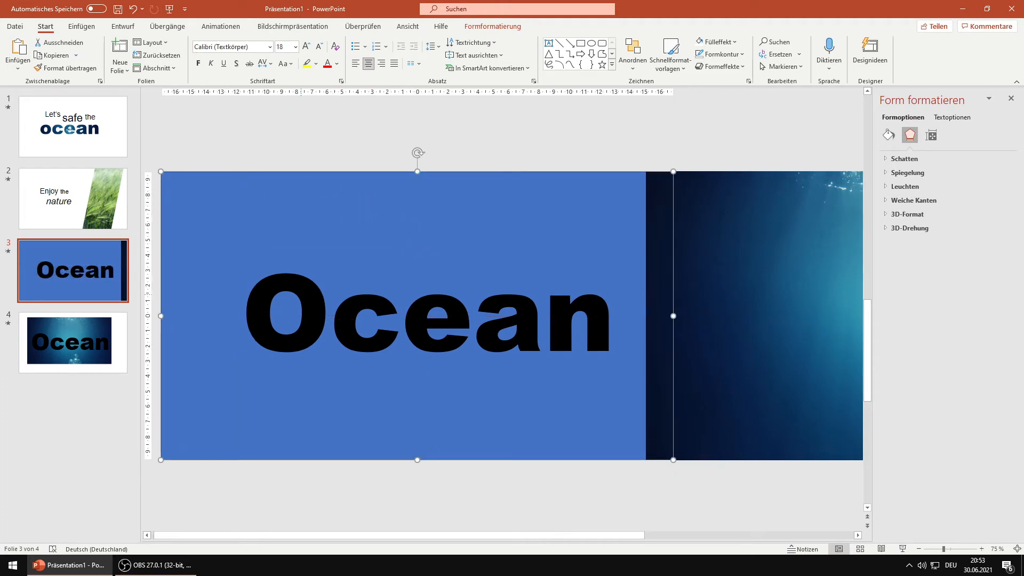
ctrl+click(346, 283)
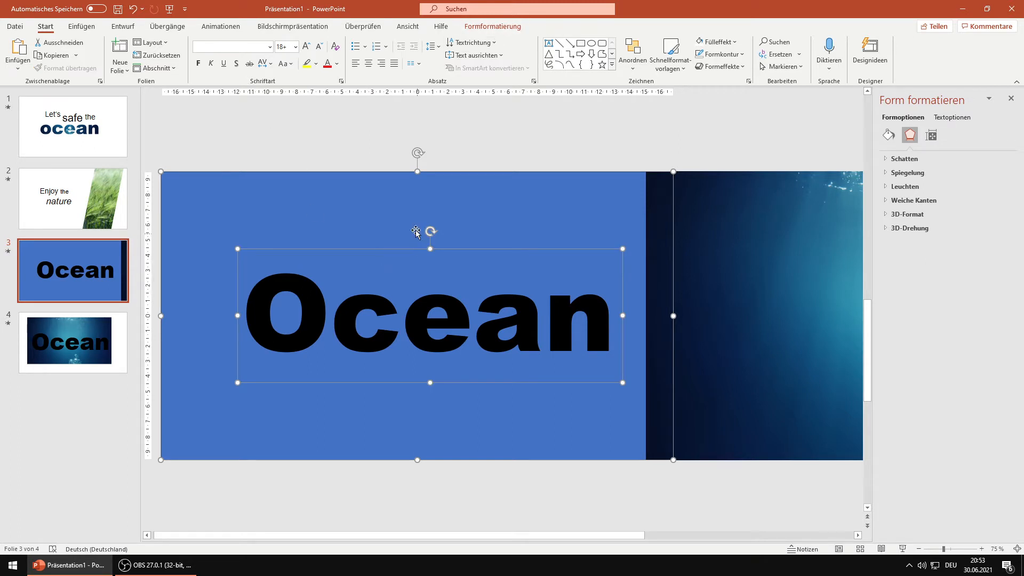
click(509, 28)
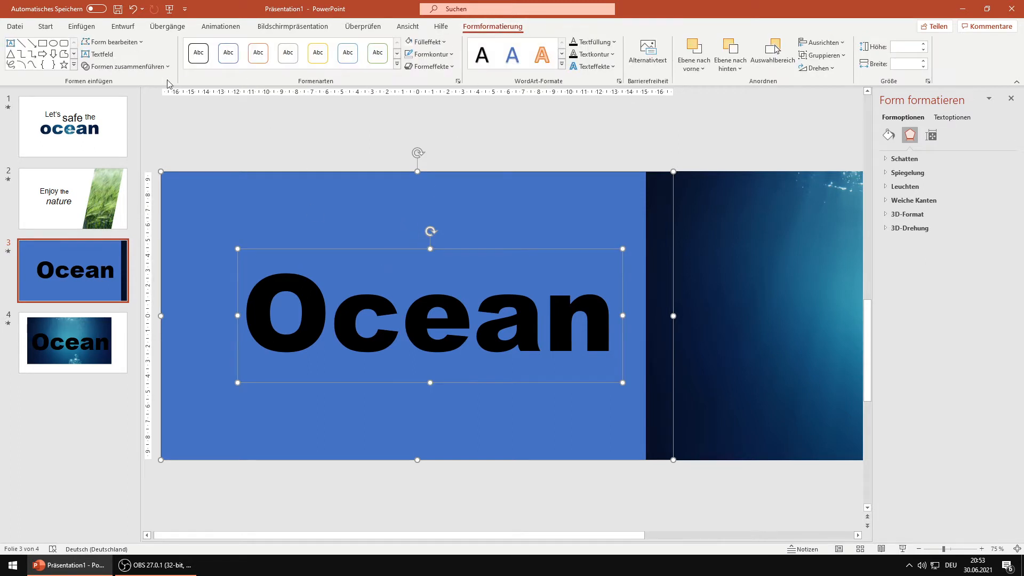
click(107, 67)
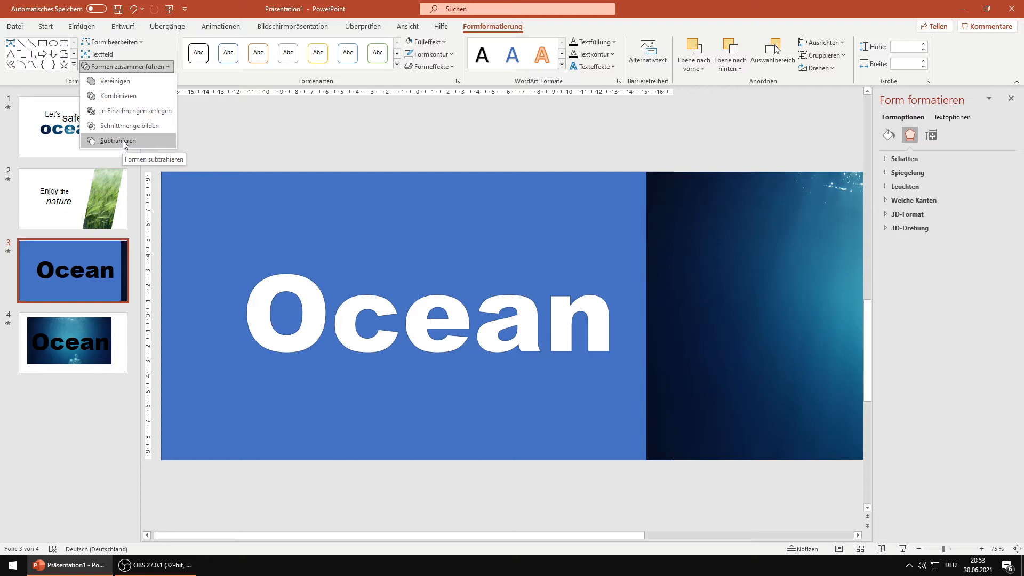
click(146, 139)
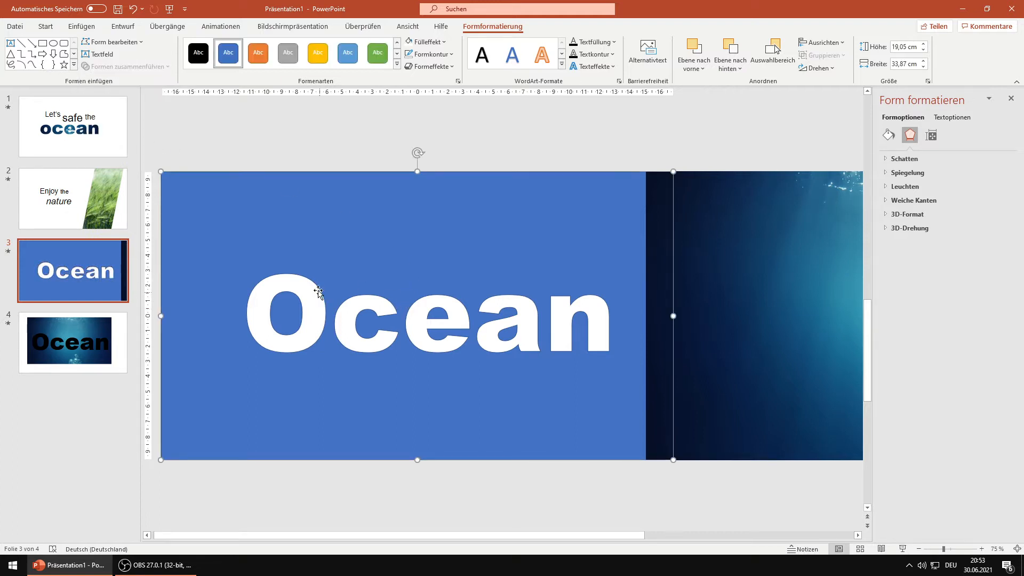
Send the video to the back and align it exactly with the slide behind the cut-out rectangle.
mouse_move(283, 242)
mouse_down()
mouse_move(362, 241)
mouse_move(287, 243)
mouse_up()
mouse_move(738, 249)
mouse_down()
mouse_move(555, 237)
mouse_move(539, 250)
mouse_up()
right_click(537, 252)
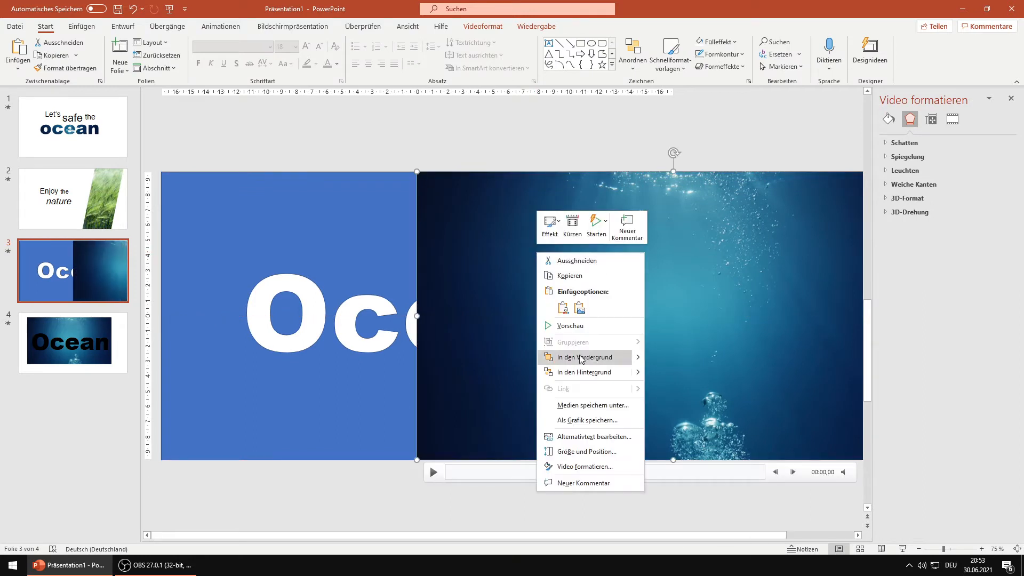
click(578, 373)
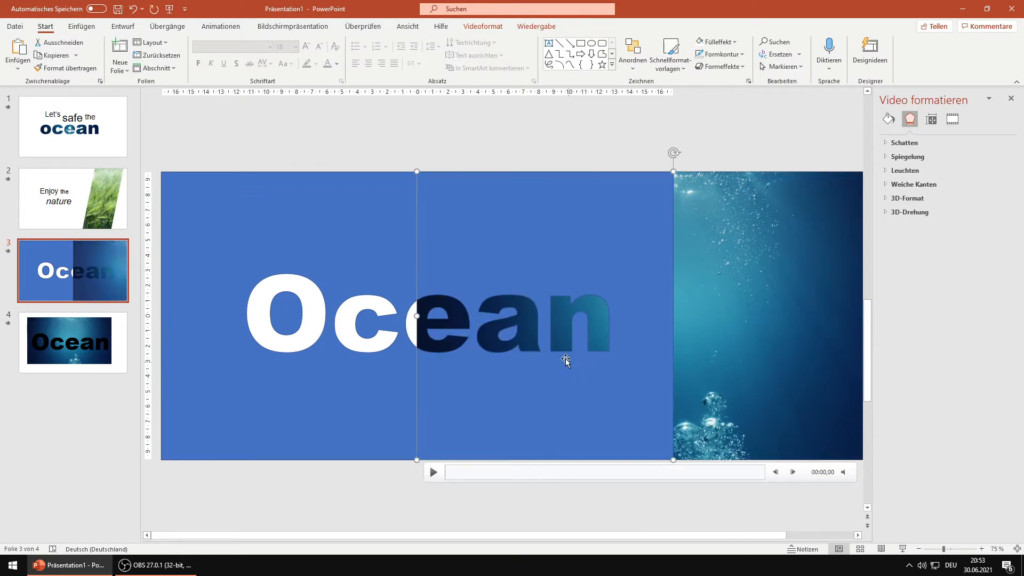
drag(747, 264, 498, 262)
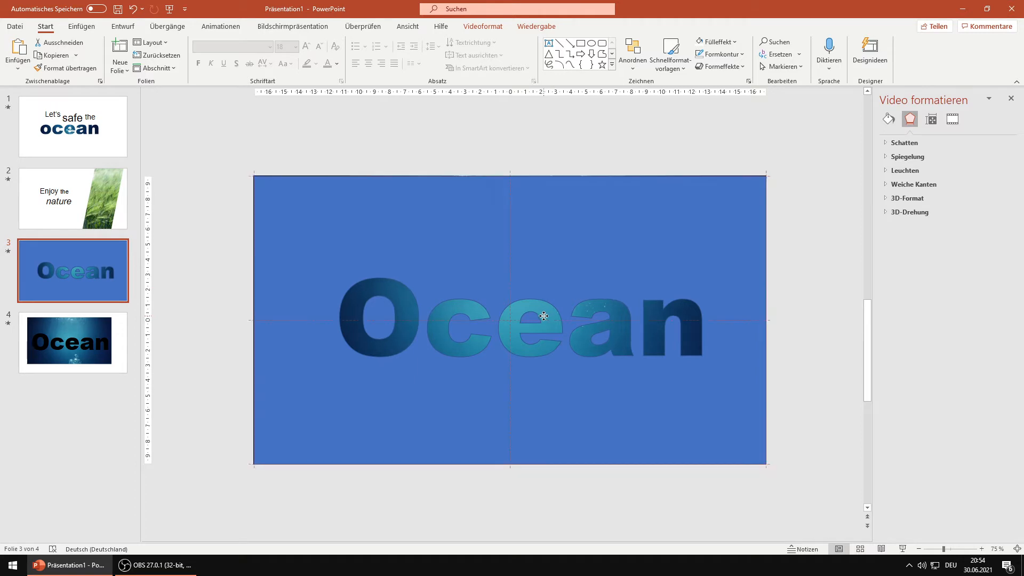
Set both the fill and the outline of the cut-out rectangle to white.
click(478, 223)
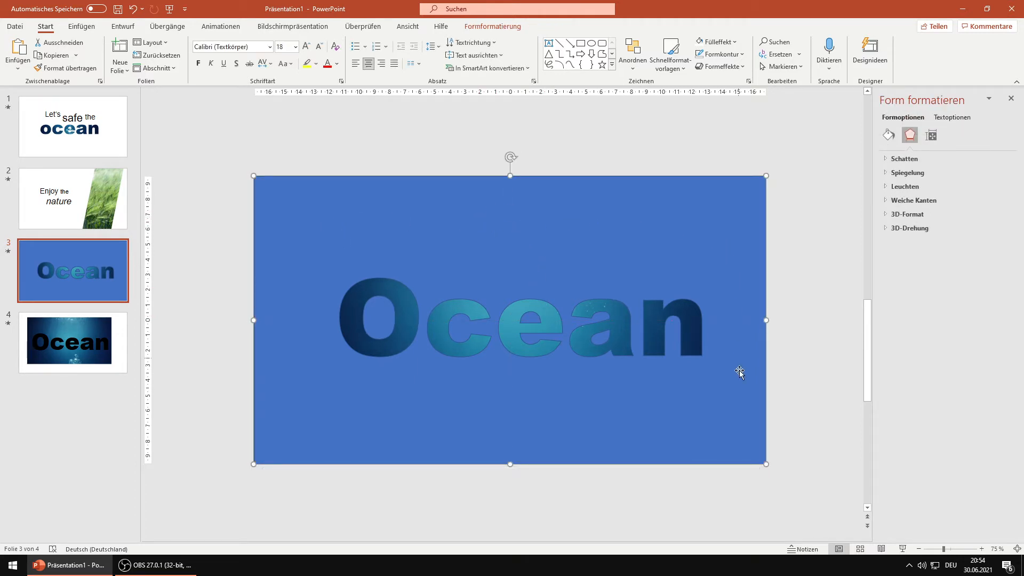
click(718, 43)
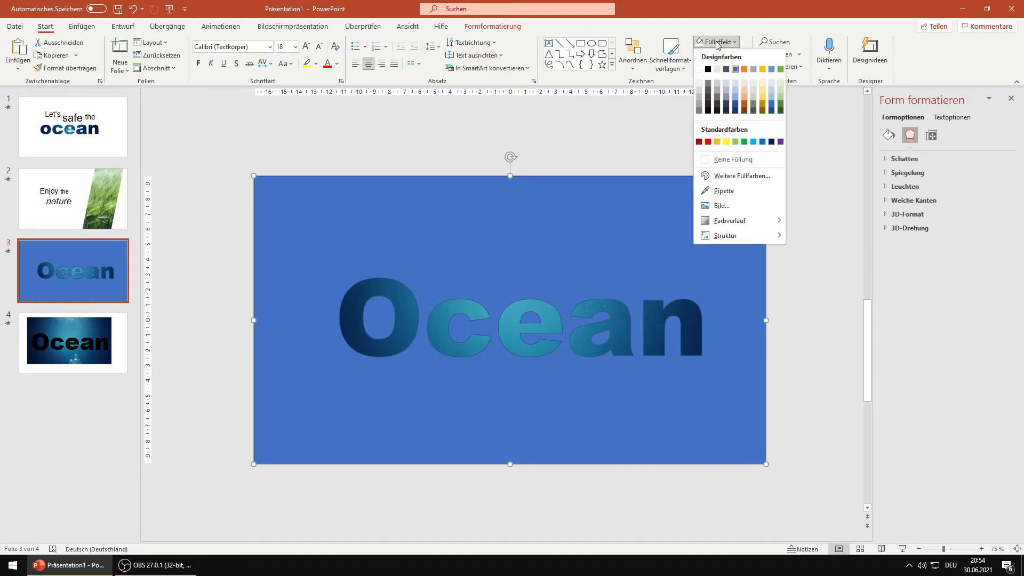
click(699, 69)
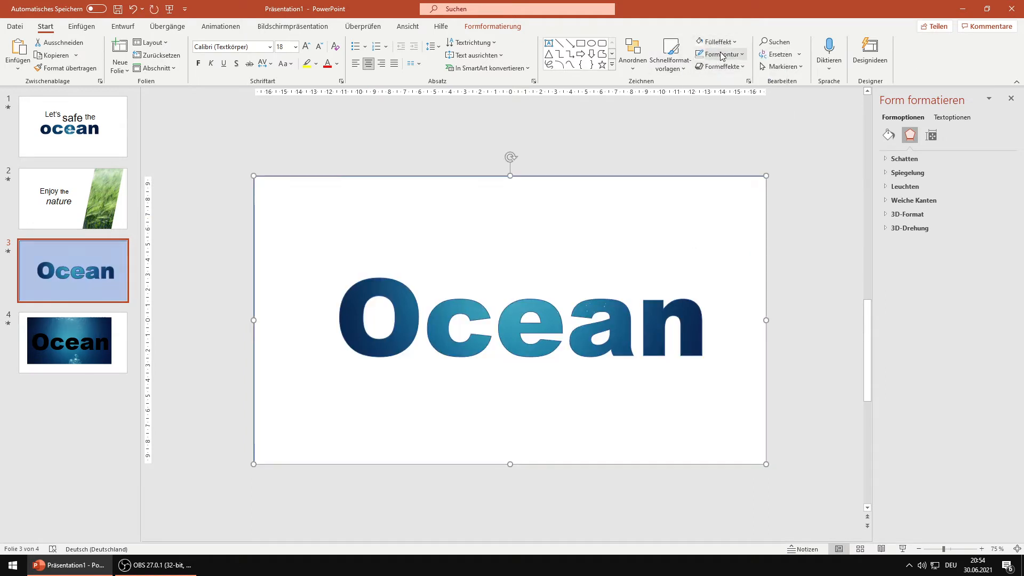
click(721, 54)
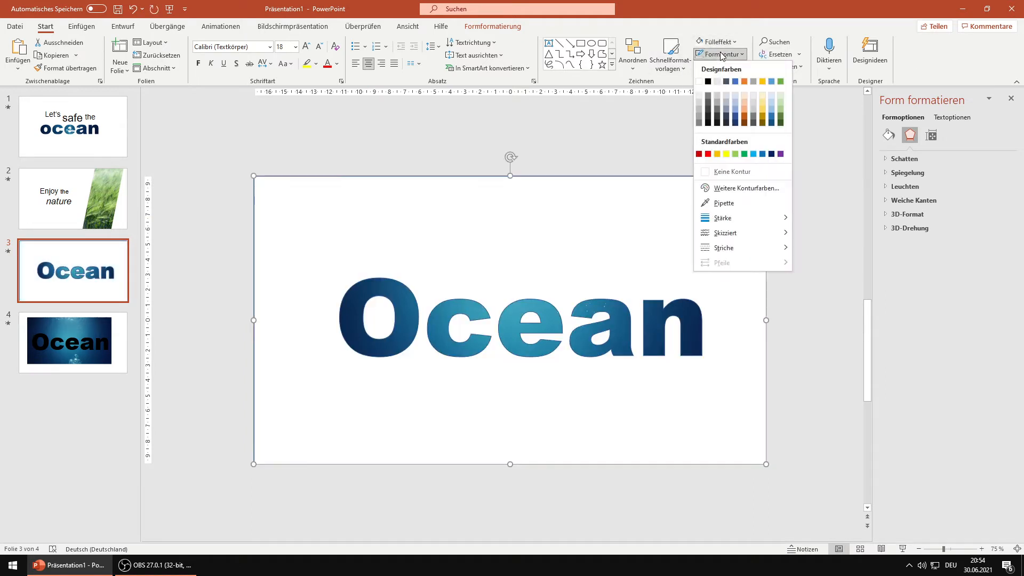
click(700, 82)
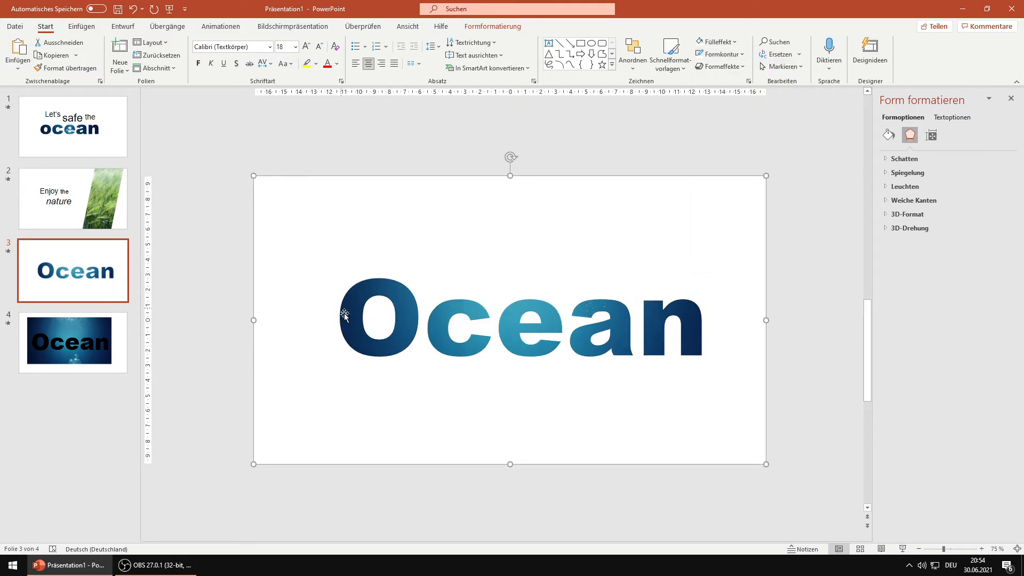
click(487, 148)
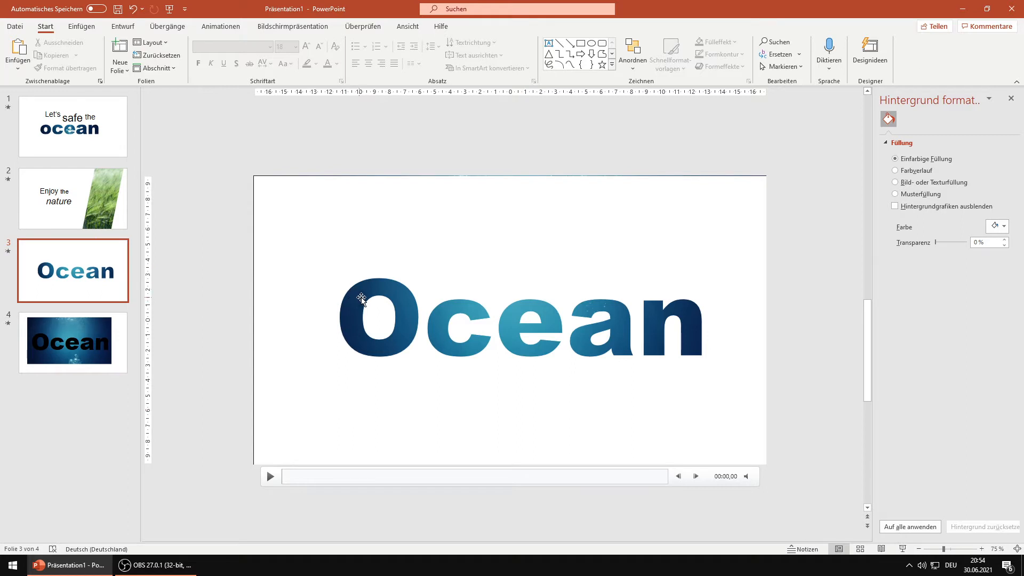
Shrink the video and move it up so its bubbles lie behind the "Ocean" letters, and preview slide 3 as a slide show.
click(289, 193)
drag(251, 175, 326, 216)
drag(764, 464, 713, 434)
drag(514, 332, 505, 256)
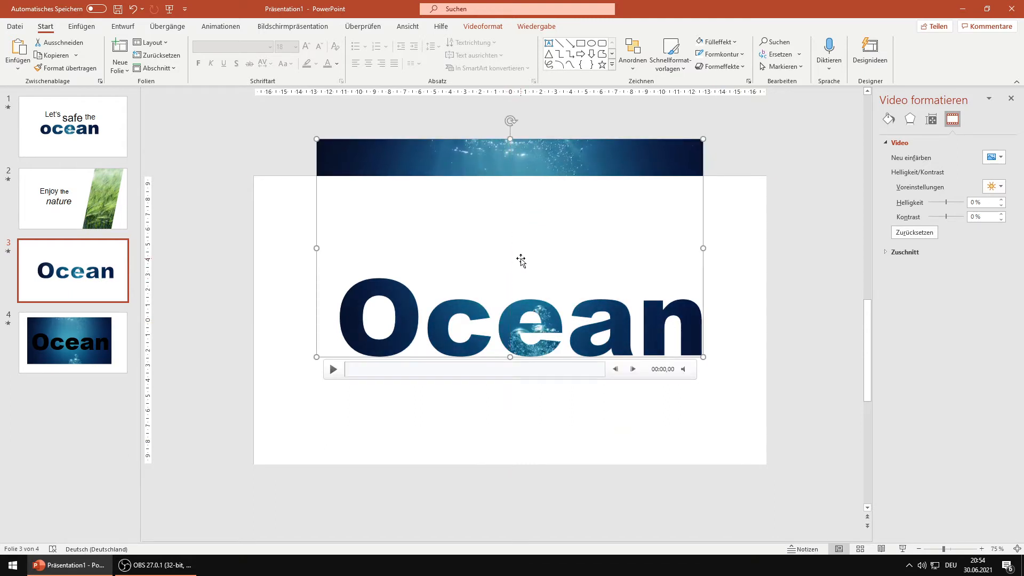
key(shift+F5)
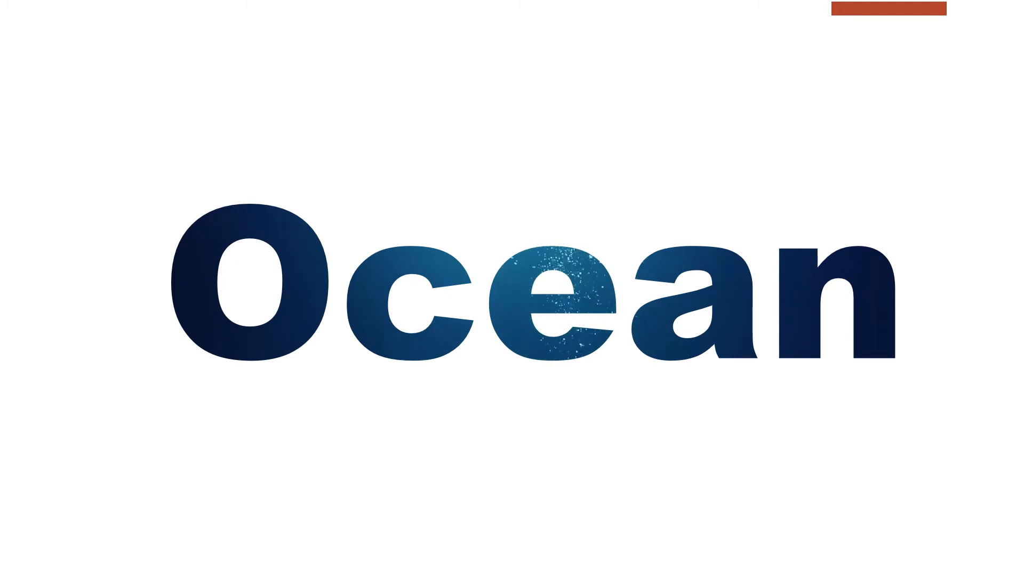
key(Escape)
Delete the underwater picture and the "Ocean" text from slide 4.
click(88, 344)
drag(268, 163, 715, 466)
key(Delete)
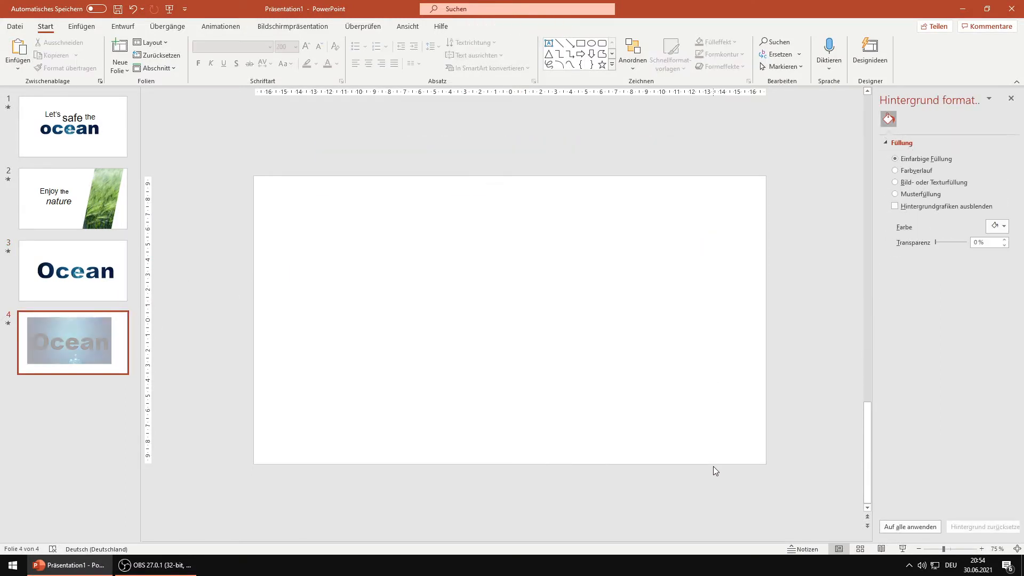
Play slide 2, "Enjoy the nature", as a slide show.
click(94, 198)
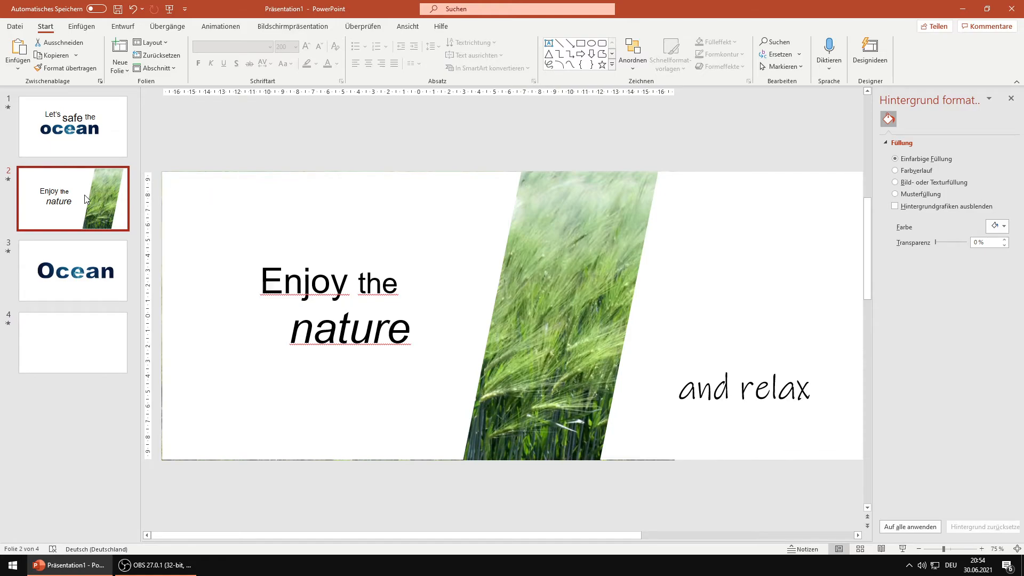
key(shift+F5)
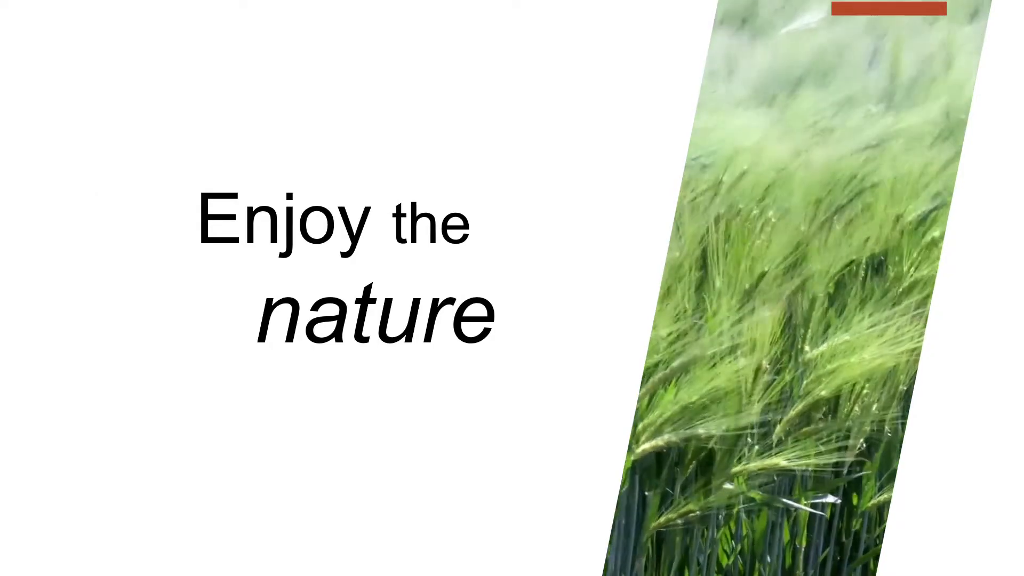